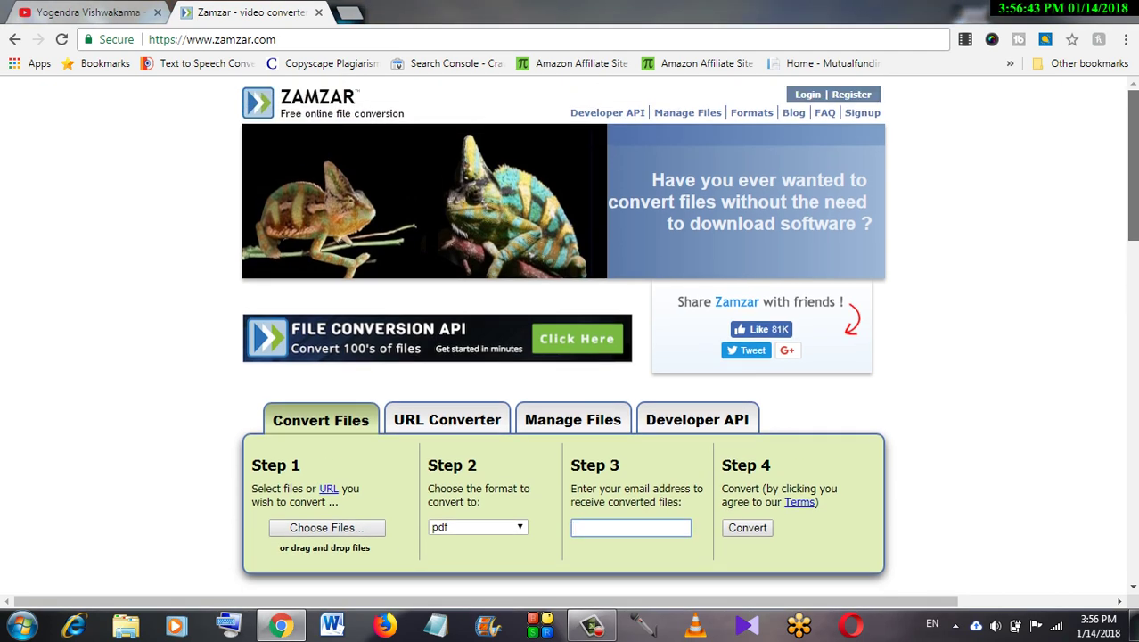
- Scroll down the Zamzar page to the file upload area
scroll(570, 338, "down", 3)
scroll(563, 338, "down", 1)
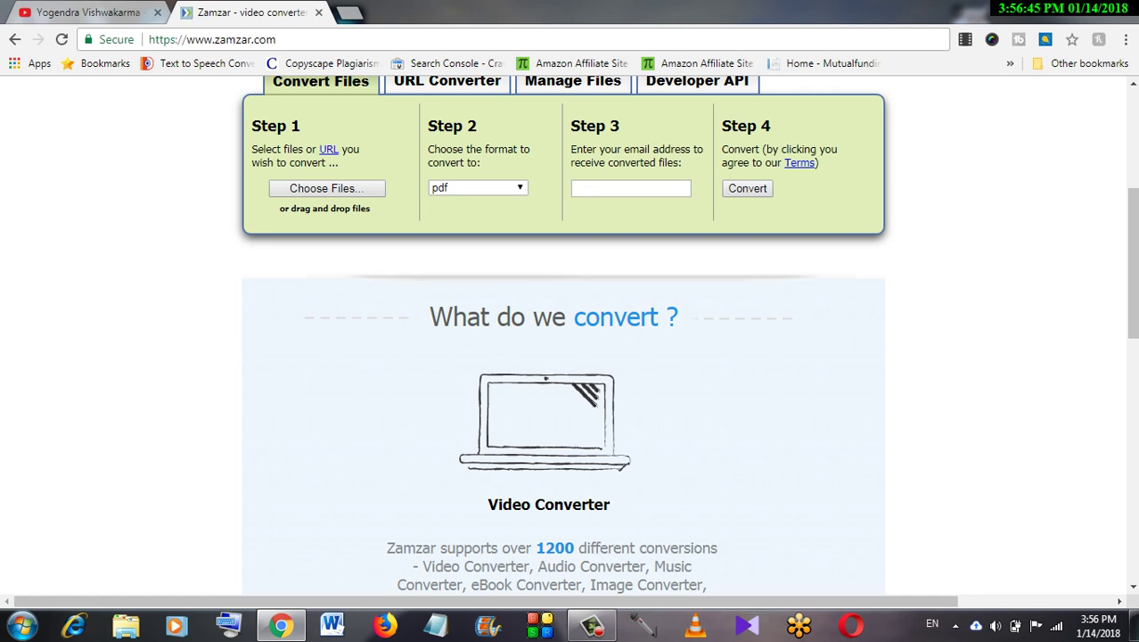
scroll(571, 339, "down", 1)
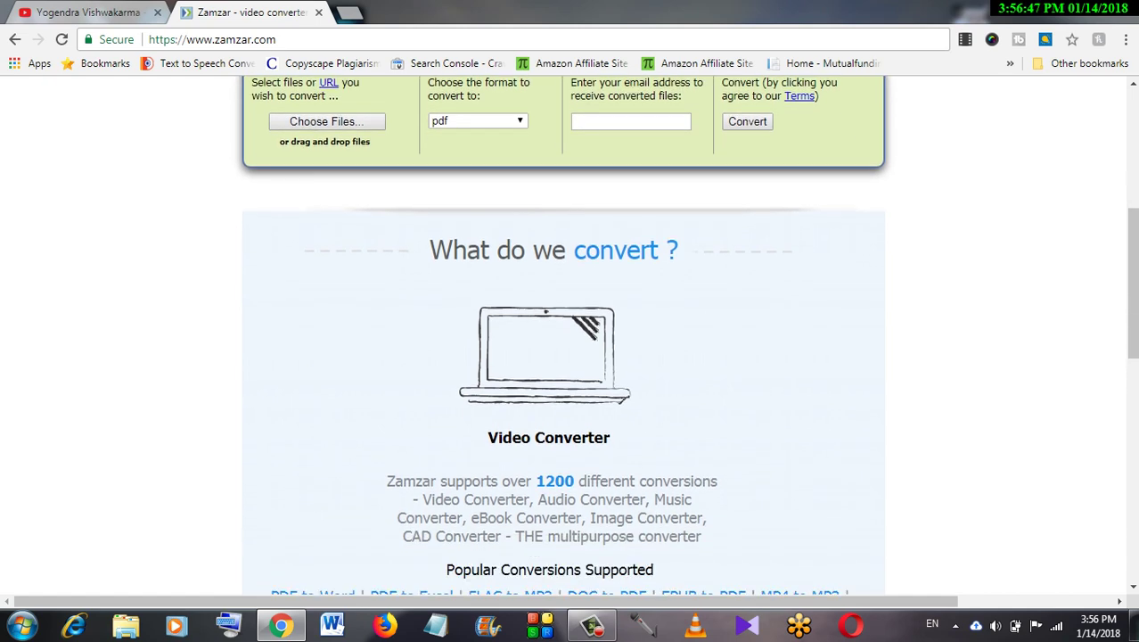
scroll(571, 339, "down", 2)
scroll(570, 339, "down", 1)
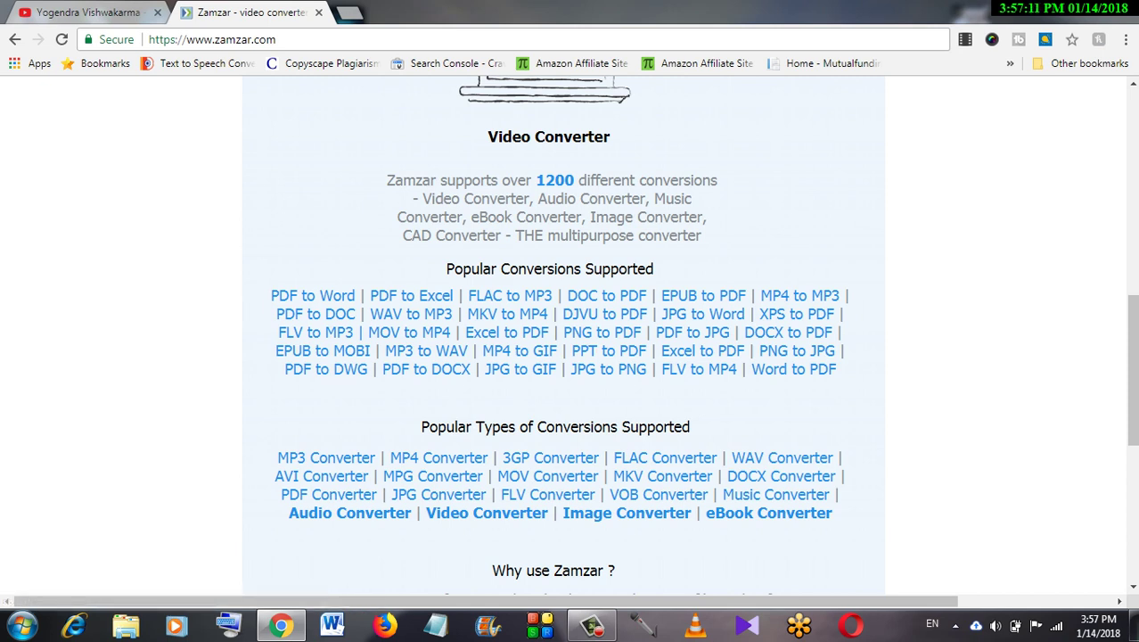
scroll(569, 337, "down", 3)
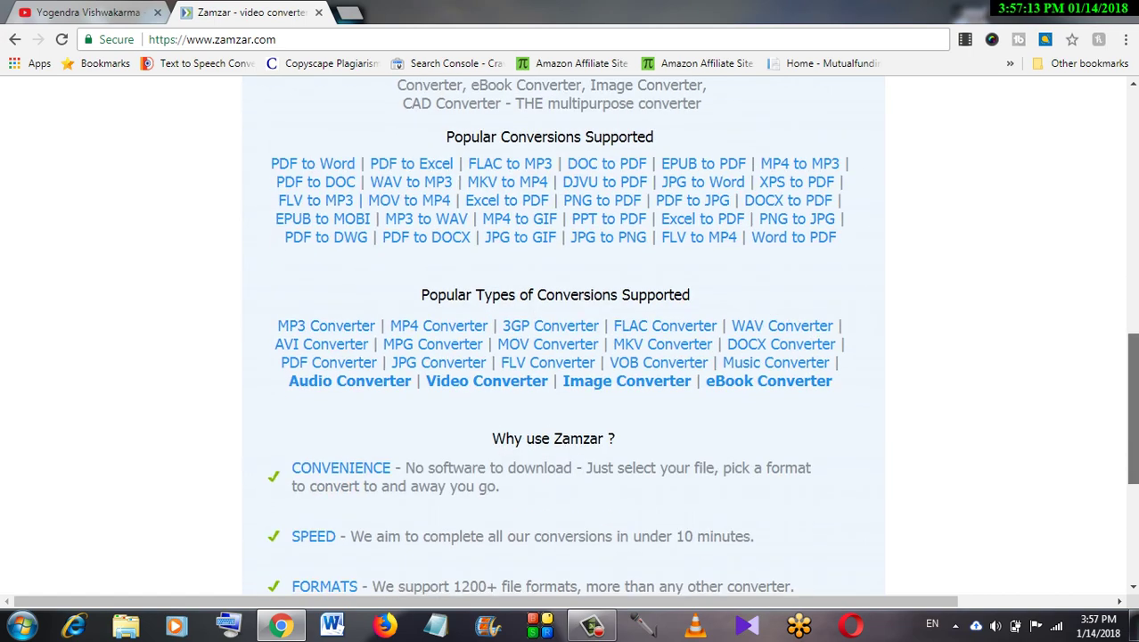
scroll(569, 337, "down", 2)
scroll(569, 337, "up", 8)
scroll(568, 336, "down", 4)
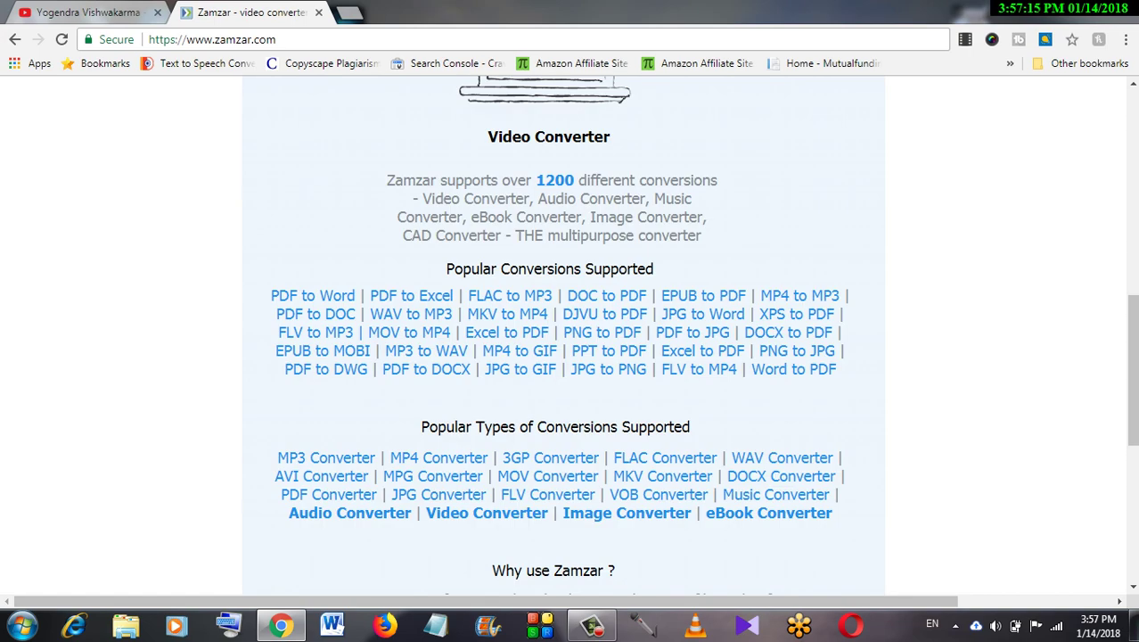
left_click_drag(1132, 370, 1132, 167)
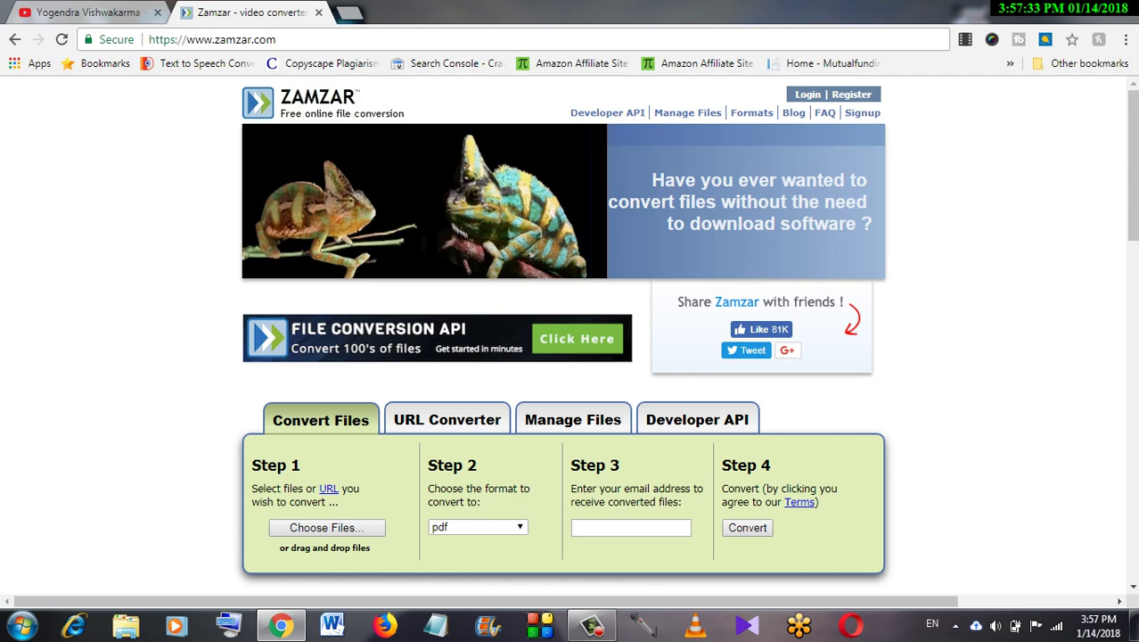
- Pick PAN CARD MIGRATION.docx in the Open dialog and add it to the conversion list
left_click(326, 527)
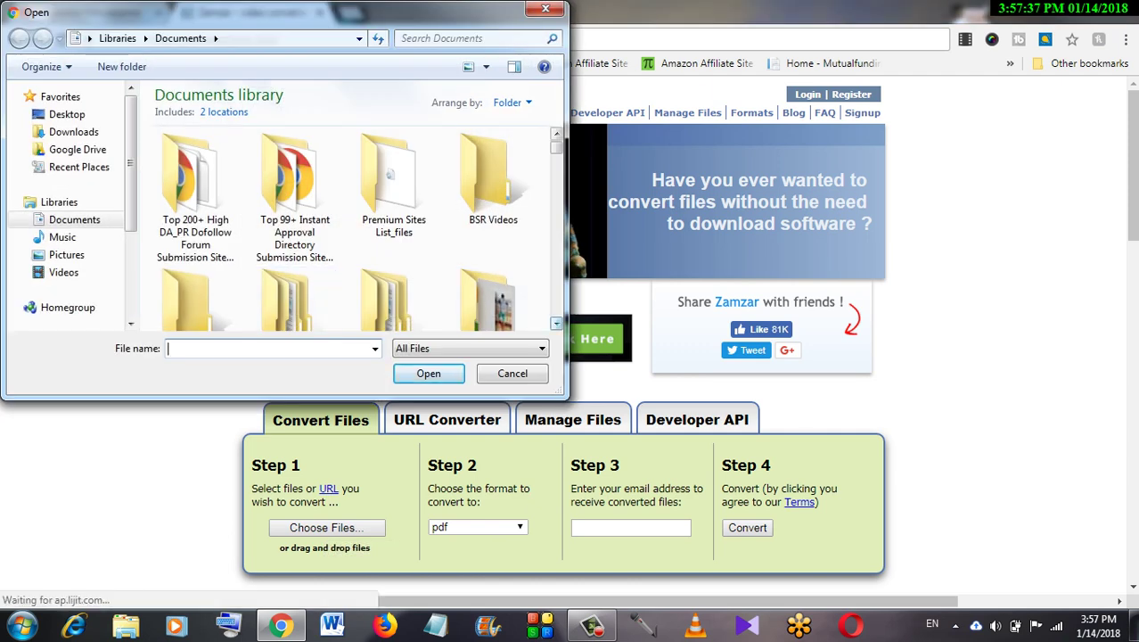
scroll(352, 227, "down", 2)
scroll(352, 227, "down", 2)
scroll(352, 228, "down", 3)
scroll(352, 227, "down", 2)
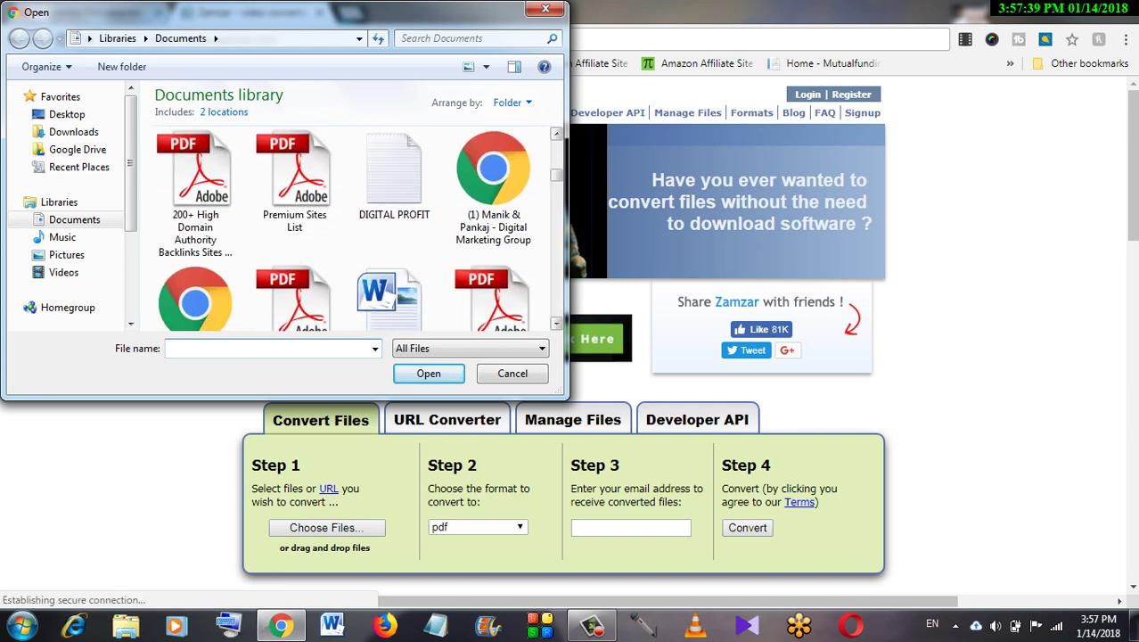
left_click(394, 183)
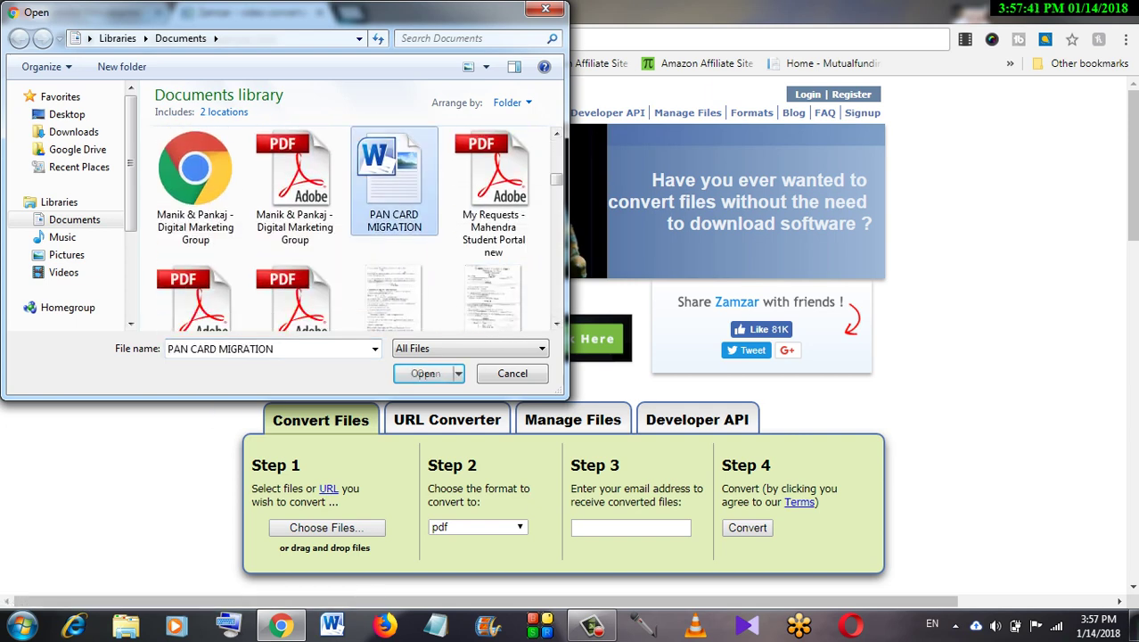
key("Return")
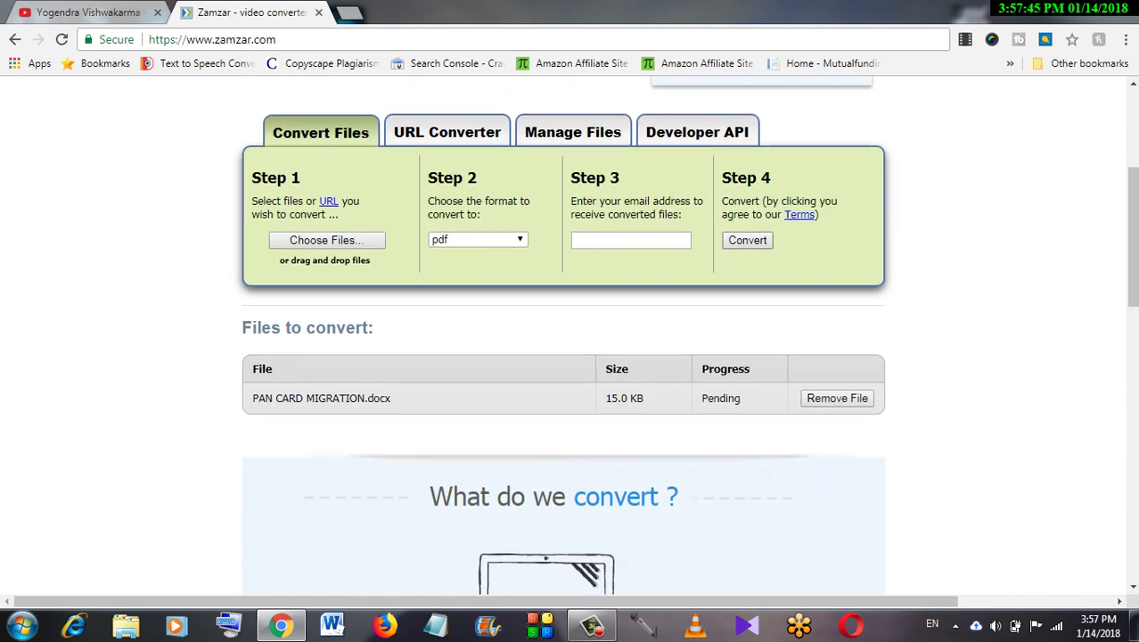
left_click(476, 238)
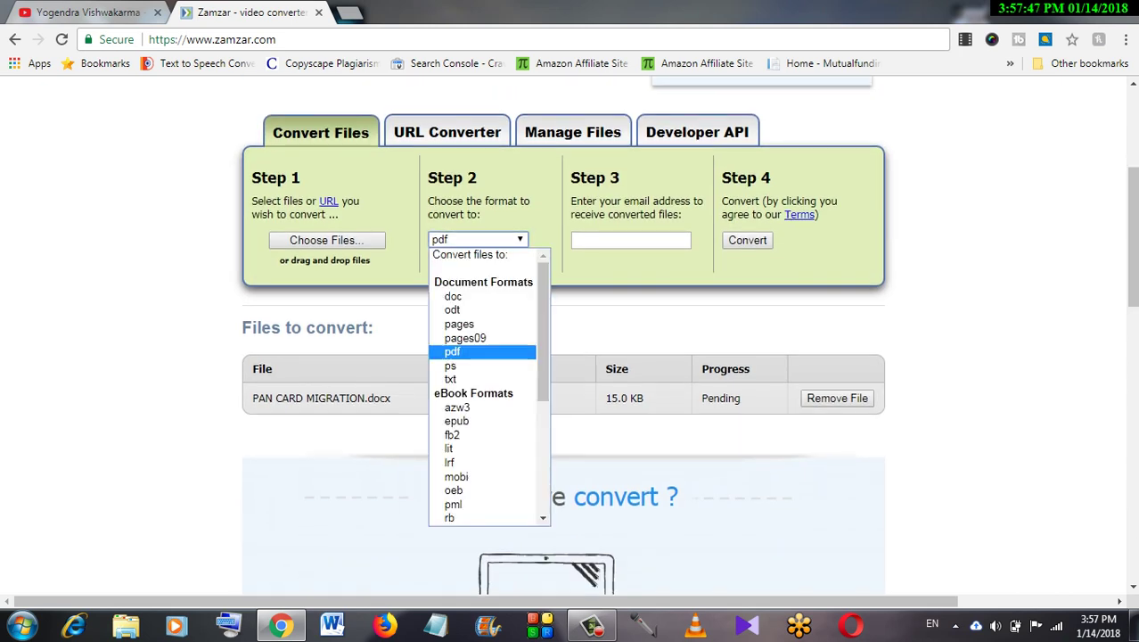
key("Up")
key("Return")
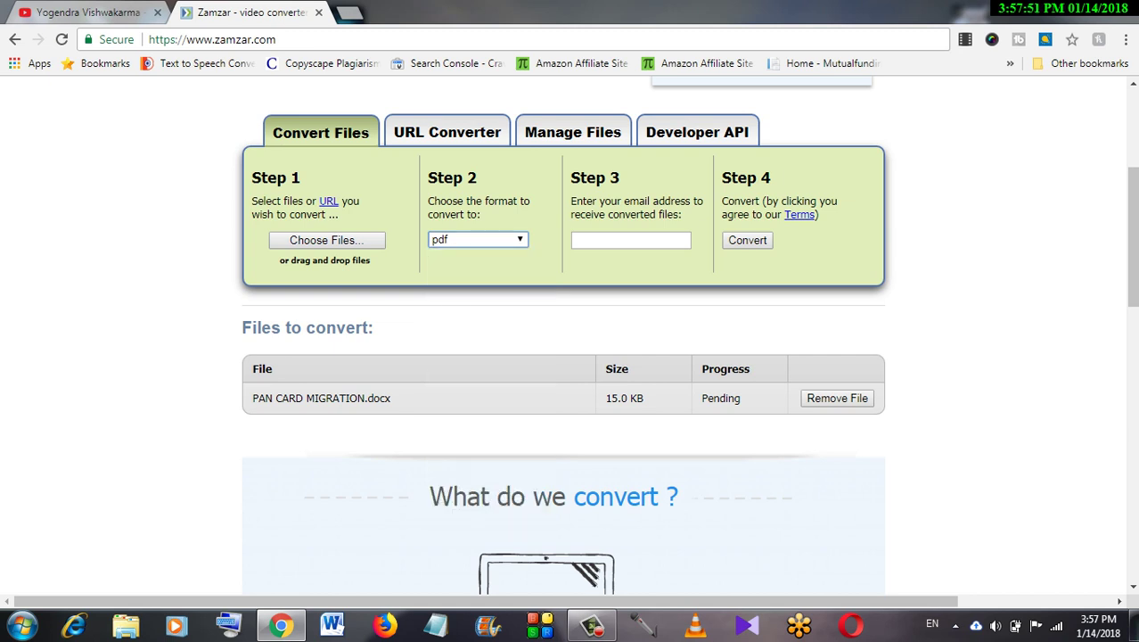
left_click(630, 240)
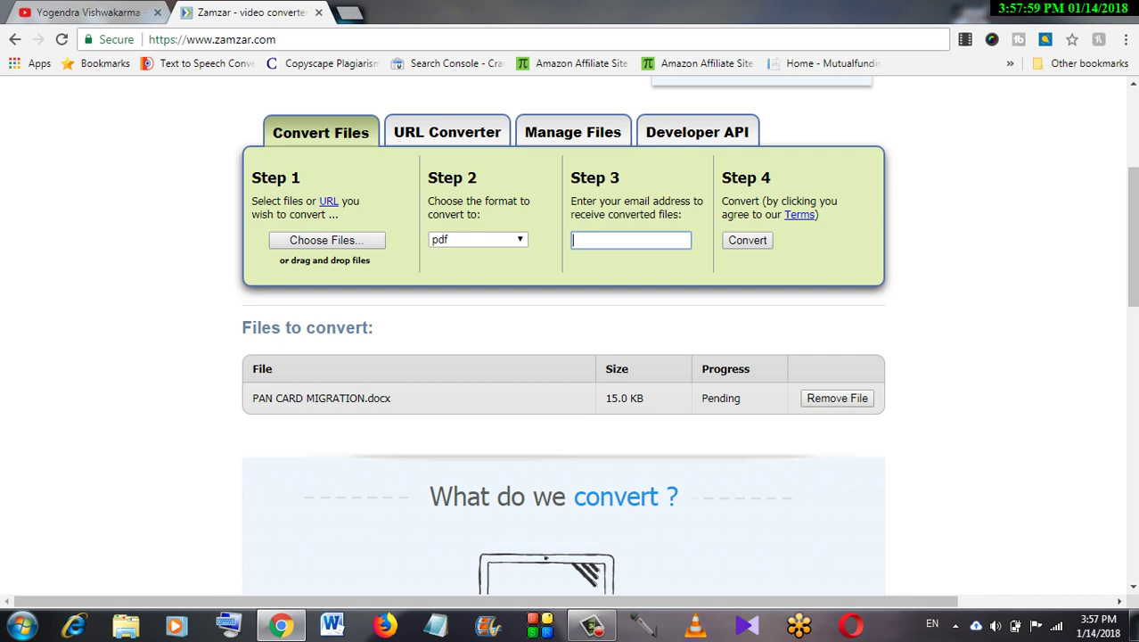
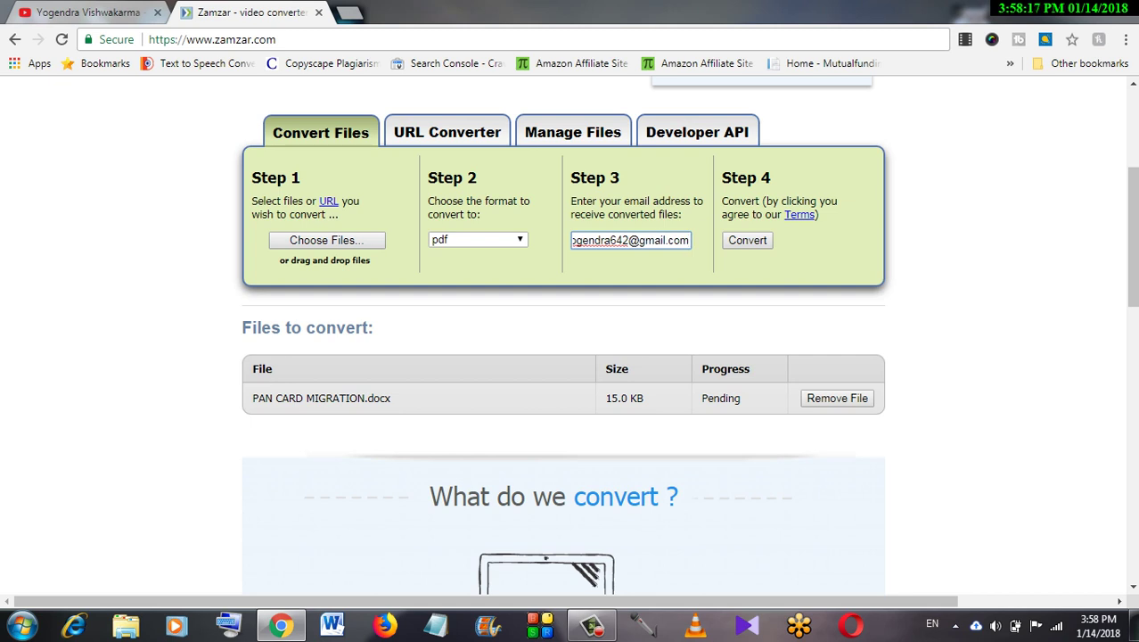
- Enter the delivery e-mail address, correcting its typo, and start the conversion to PDF
key("Tab")
key("Return")
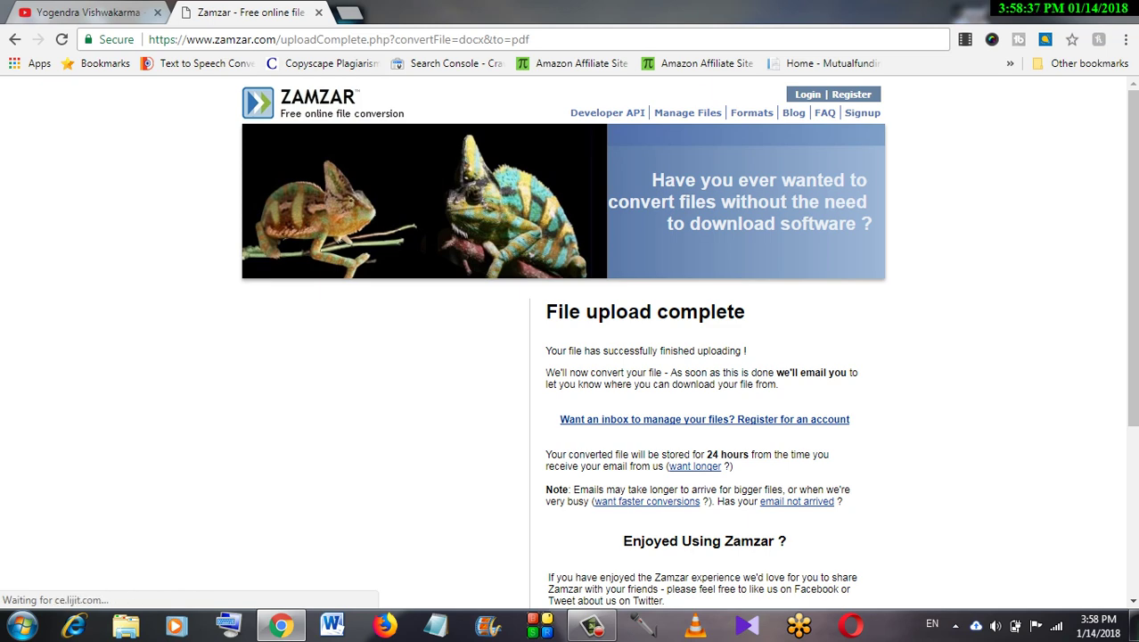
- Go to gmail.com in a new tab to show the inbox
key("ctrl+t")
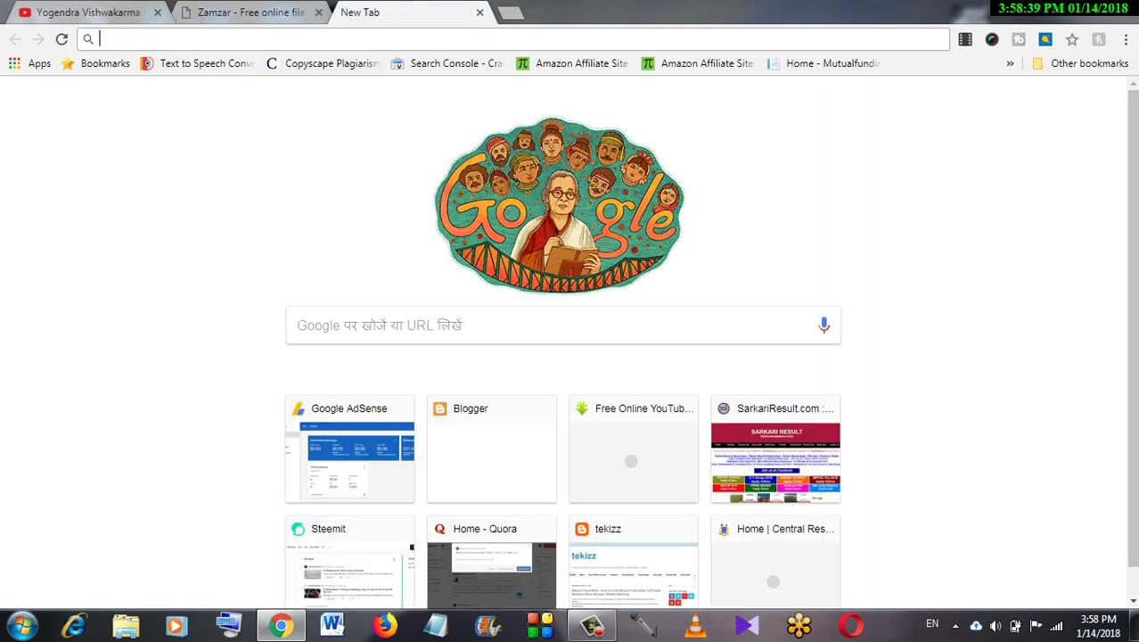
type("g")
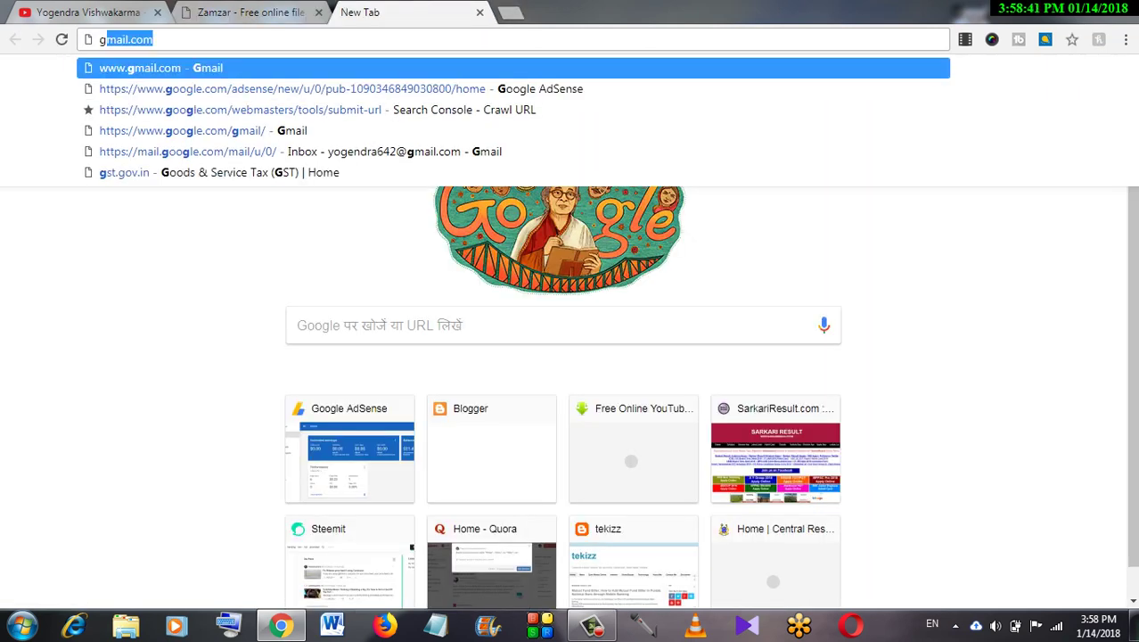
key("Return")
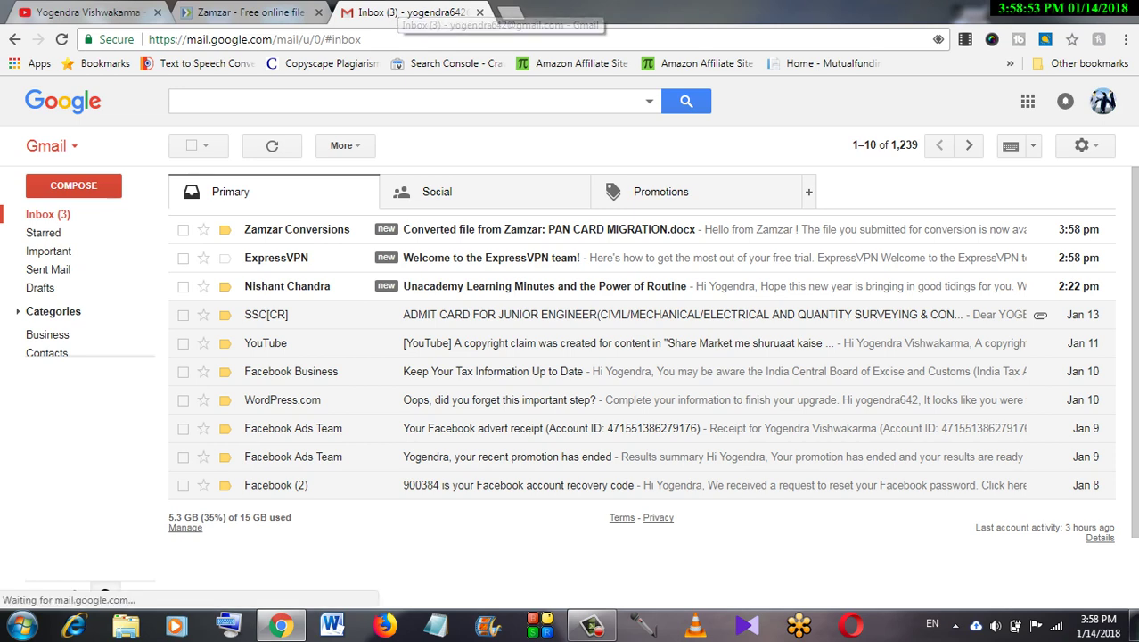
- Open the 'Converted file from Zamzar' email and follow its getFiles download link
left_click(548, 229)
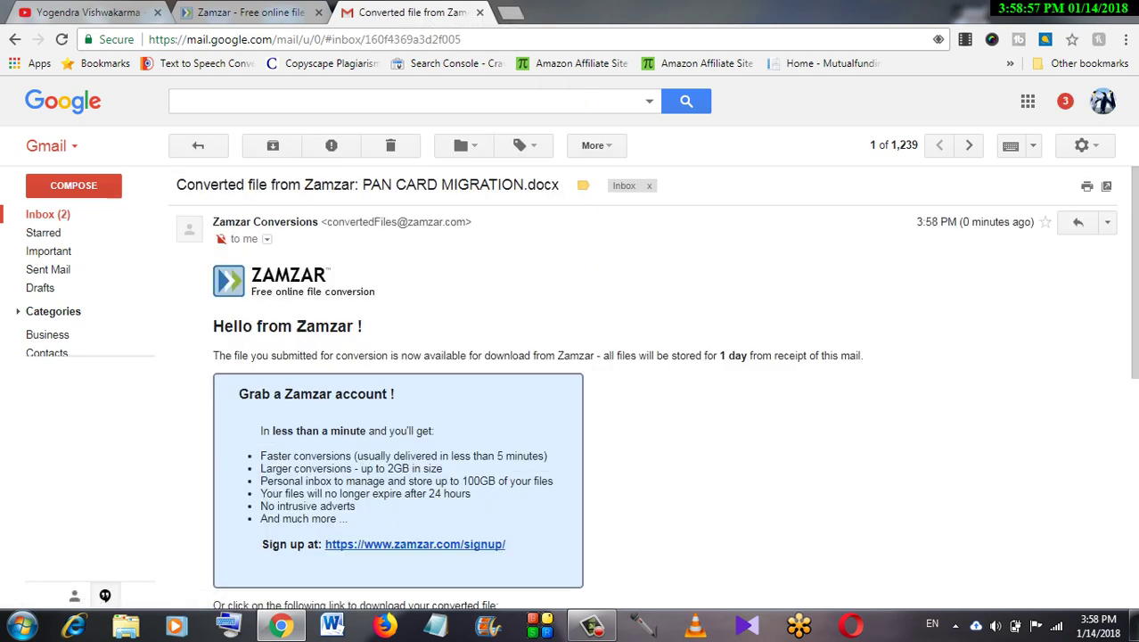
scroll(570, 383, "down", 1)
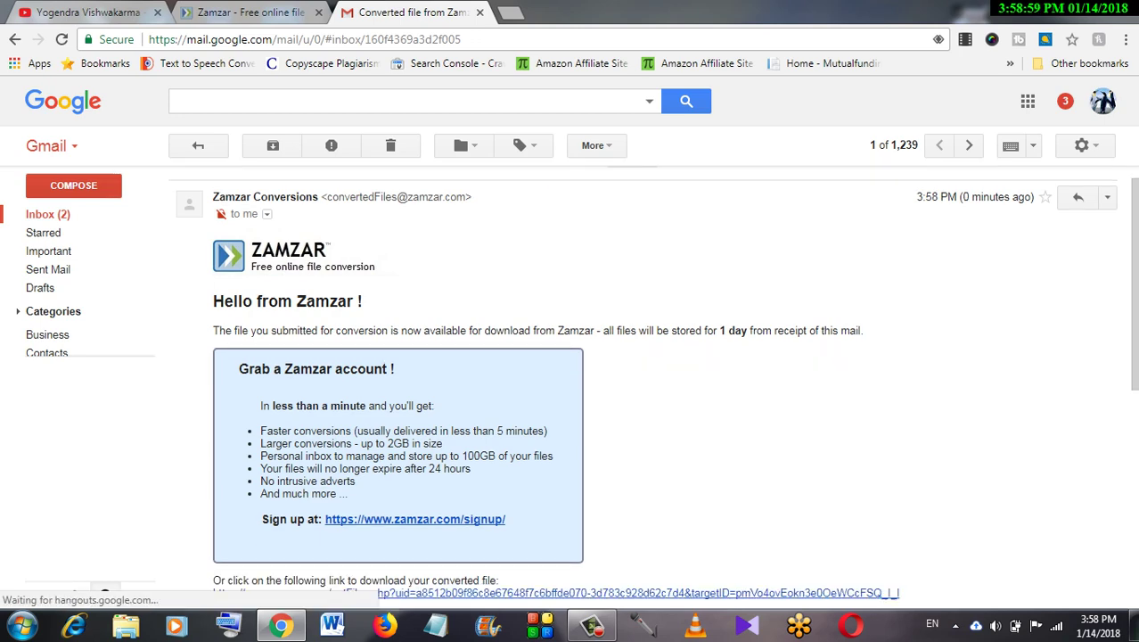
scroll(570, 383, "down", 2)
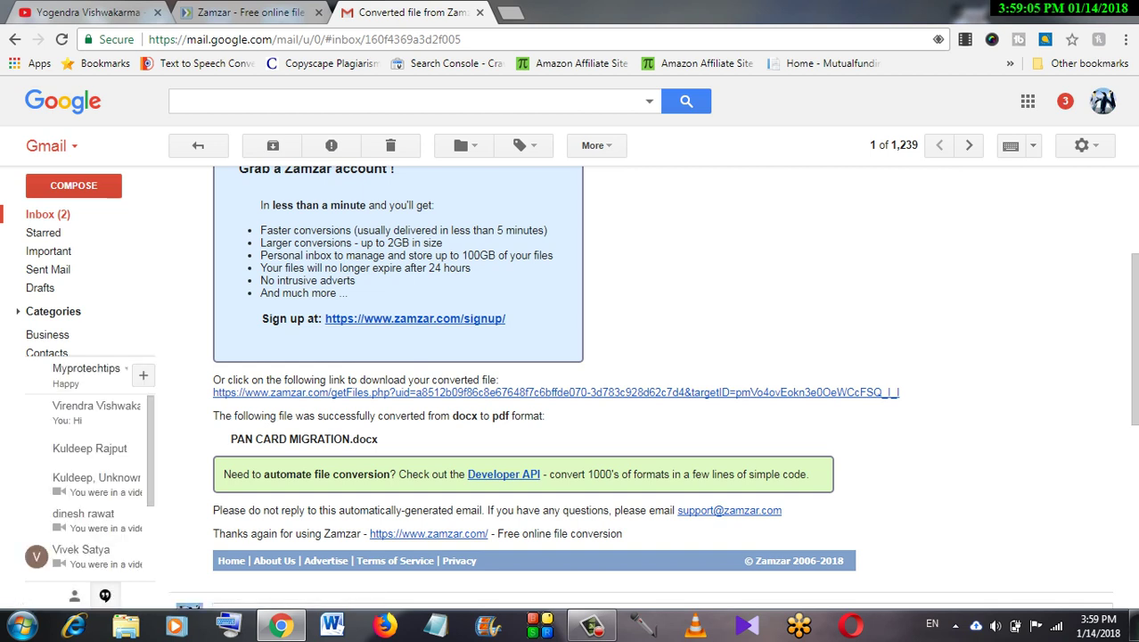
left_click(553, 392)
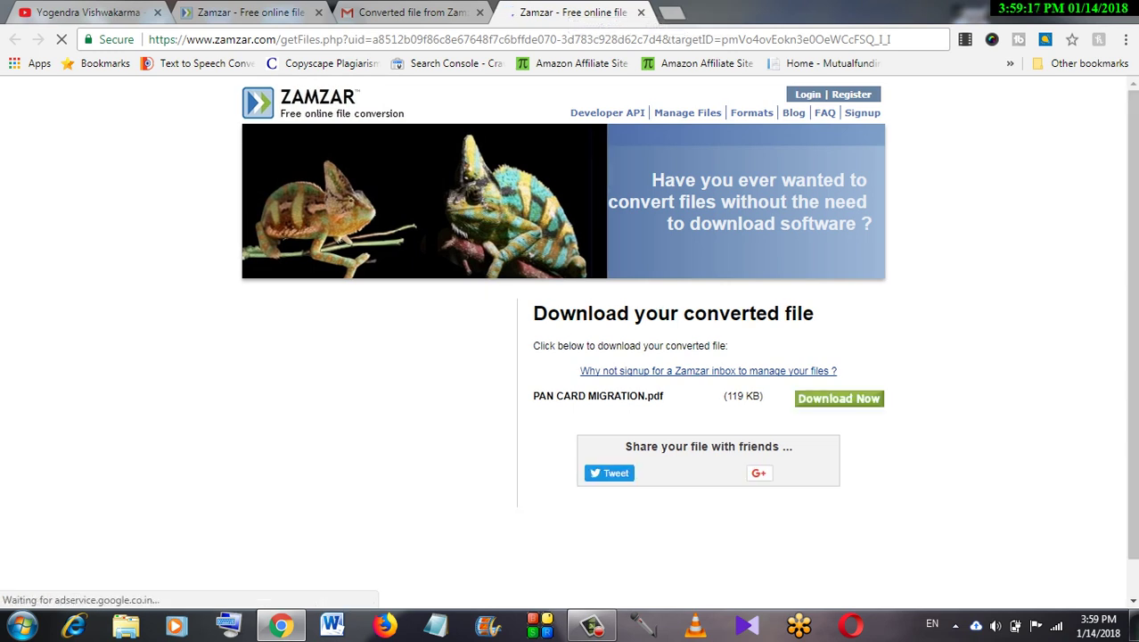
- Download PAN CARD MIGRATION.pdf, scroll through it in Chrome, then close the PDF tab
left_click(839, 398)
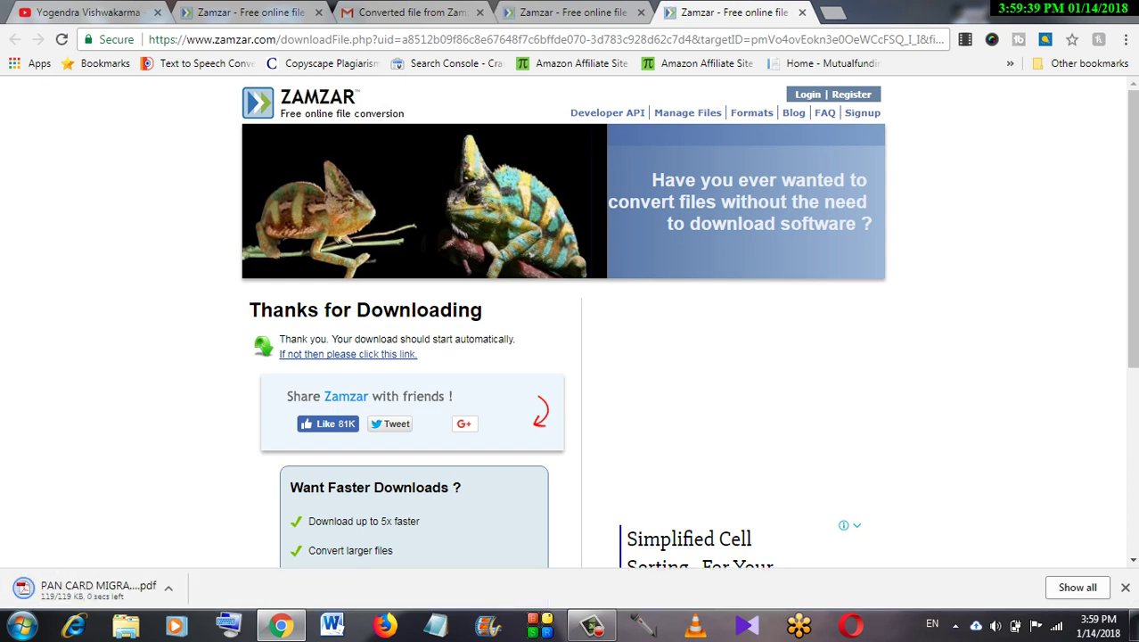
left_click(89, 588)
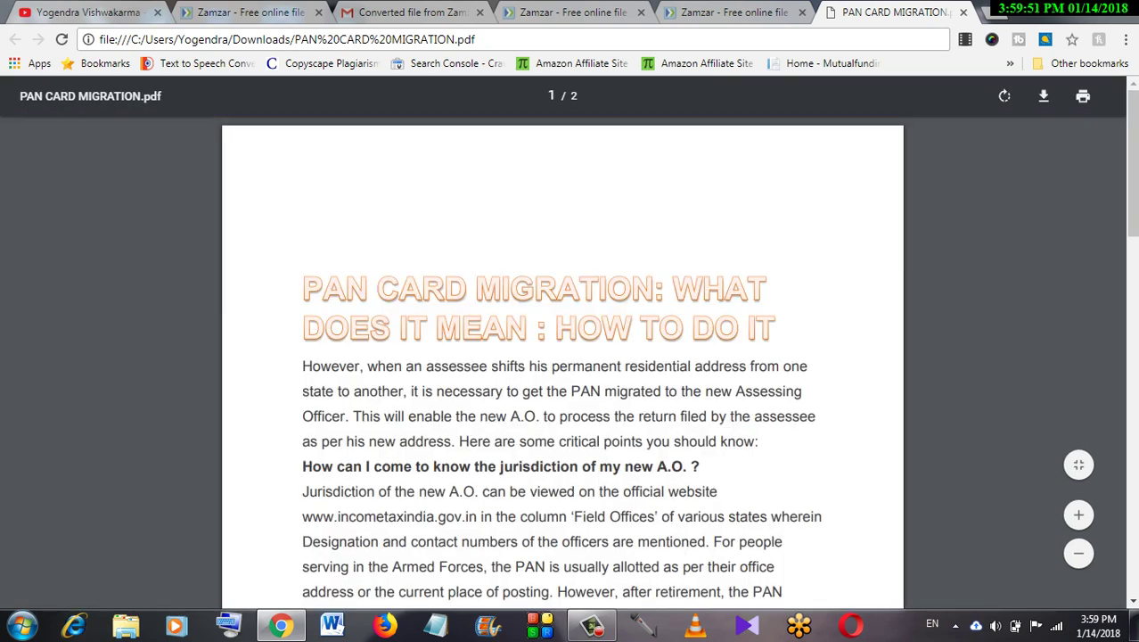
scroll(562, 357, "down", 2)
scroll(561, 357, "down", 3)
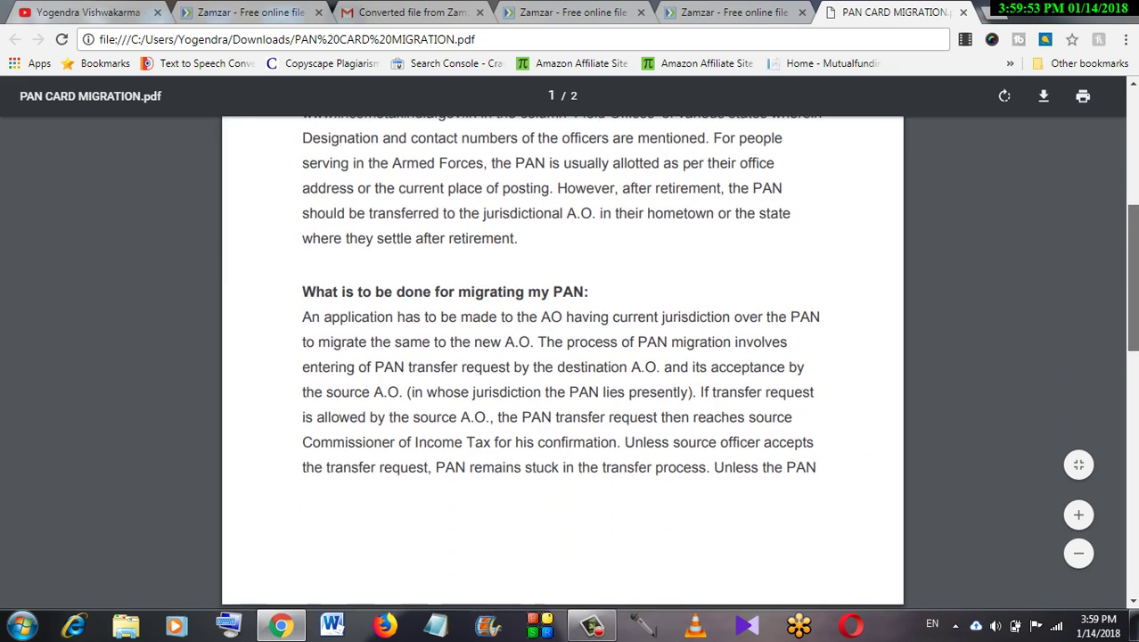
scroll(561, 356, "up", 5)
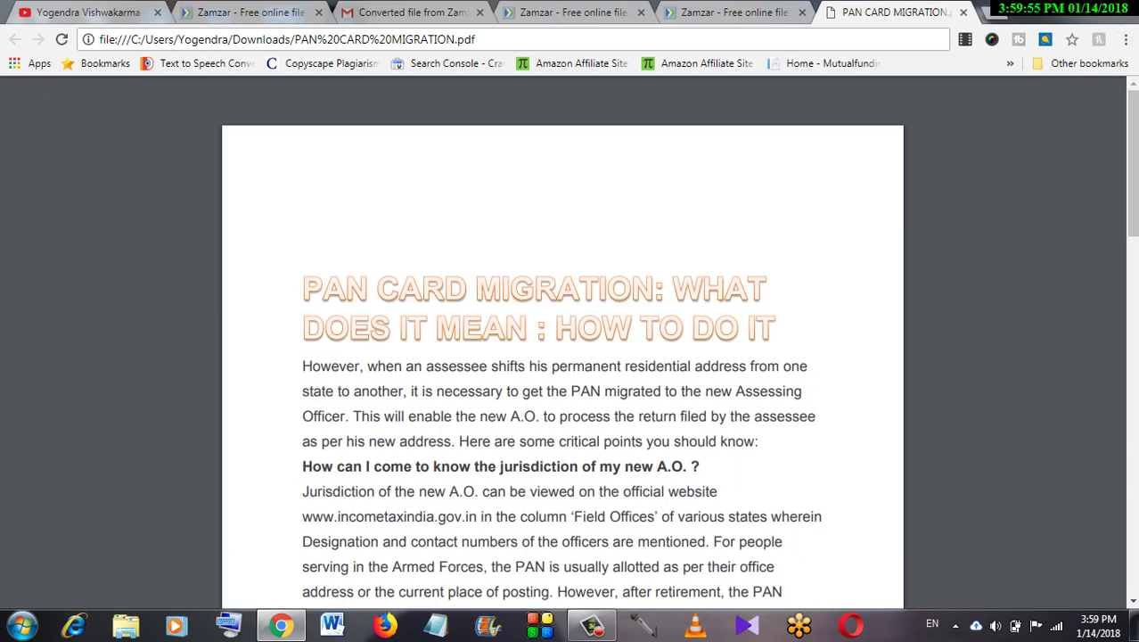
left_click(963, 12)
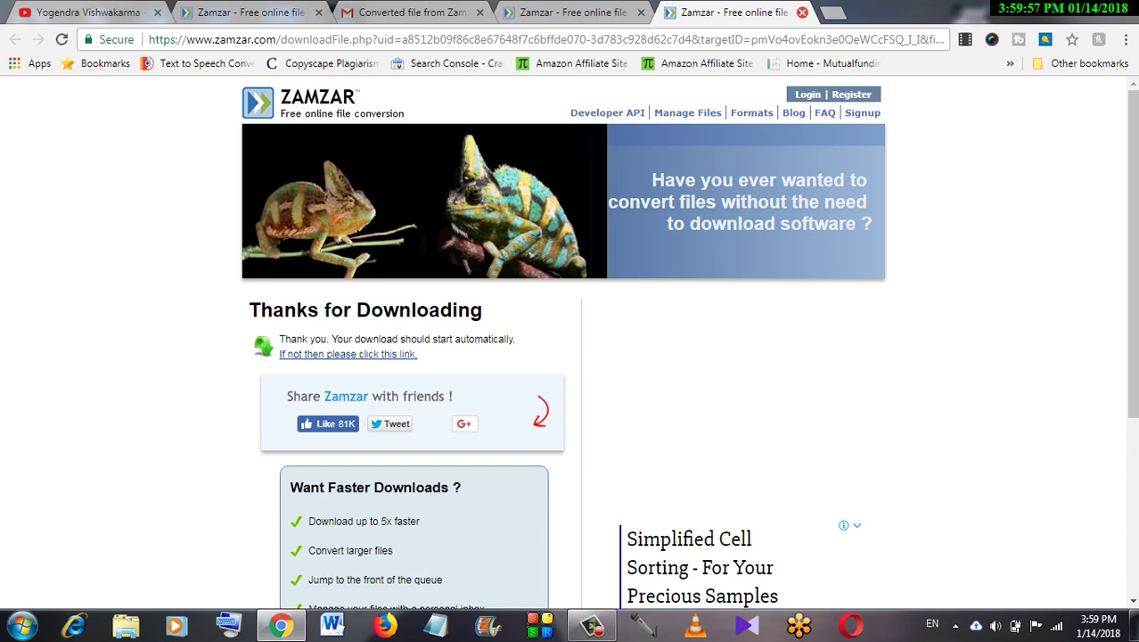
- Close the Thanks for Downloading, Gmail and leftover Zamzar tabs, then switch to YouTube
left_click(802, 12)
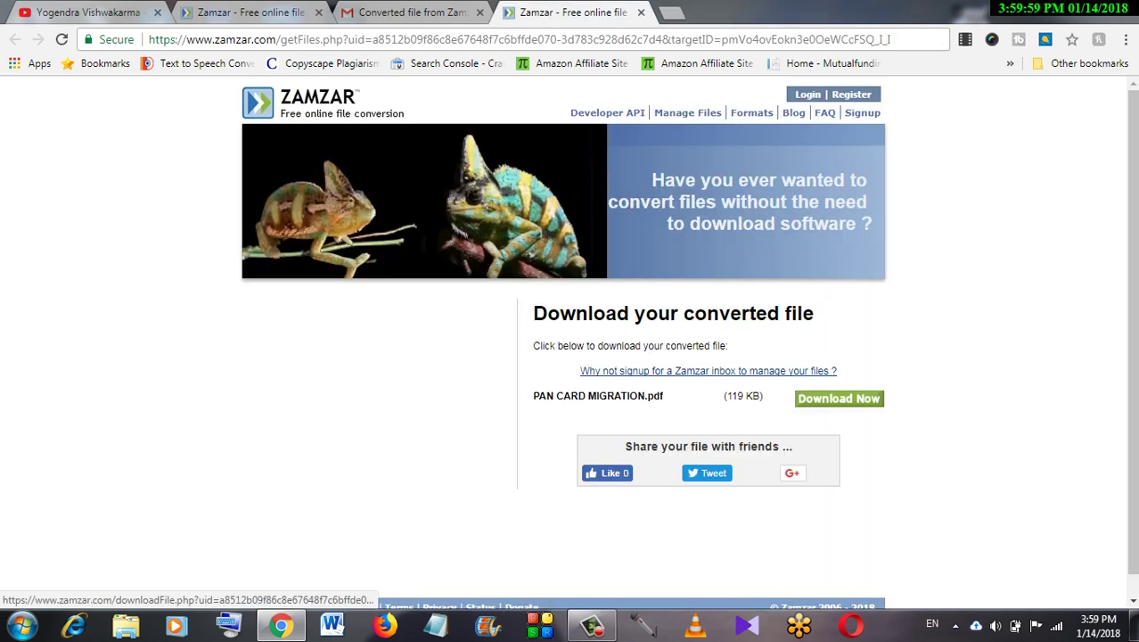
left_click(410, 12)
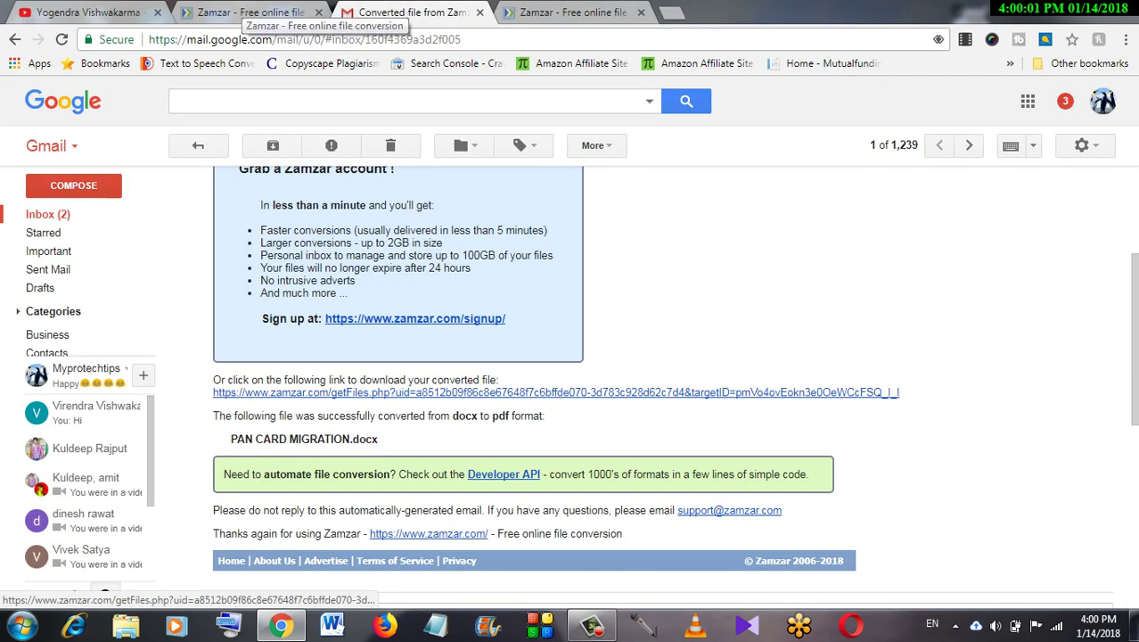
left_click(254, 13)
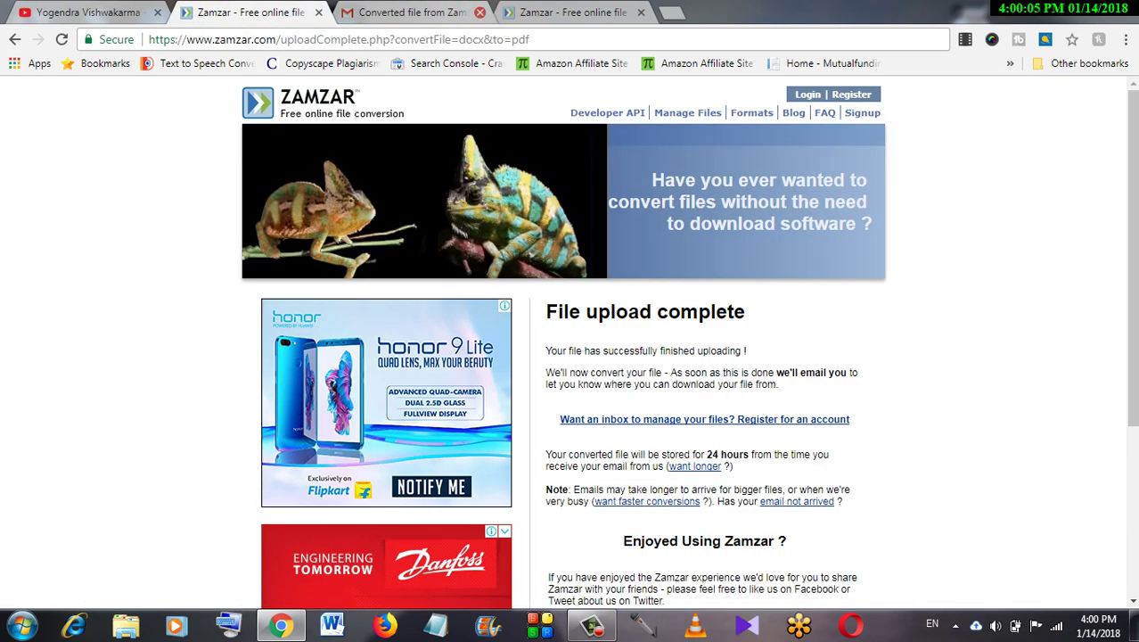
left_click(479, 12)
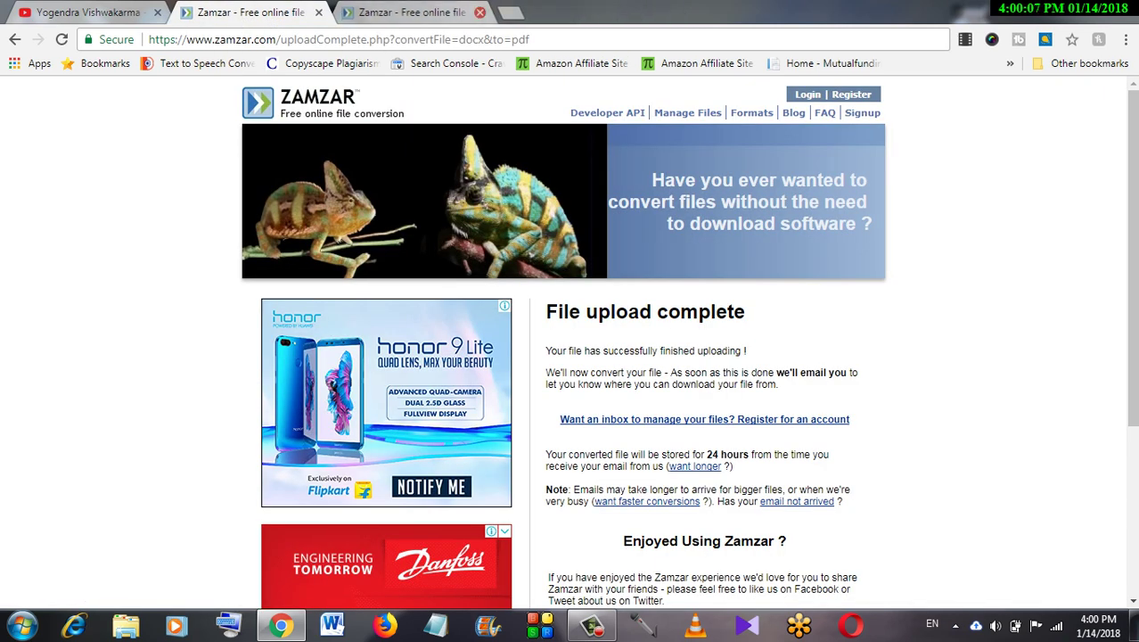
left_click(480, 12)
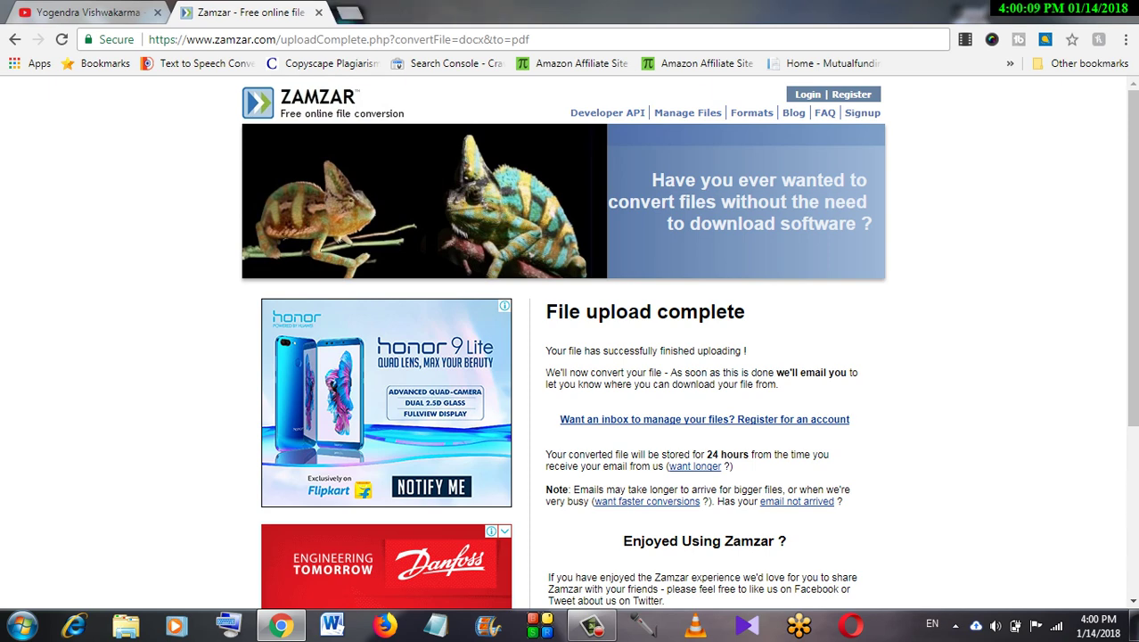
scroll(571, 357, "down", 3)
scroll(570, 357, "up", 3)
left_click(107, 13)
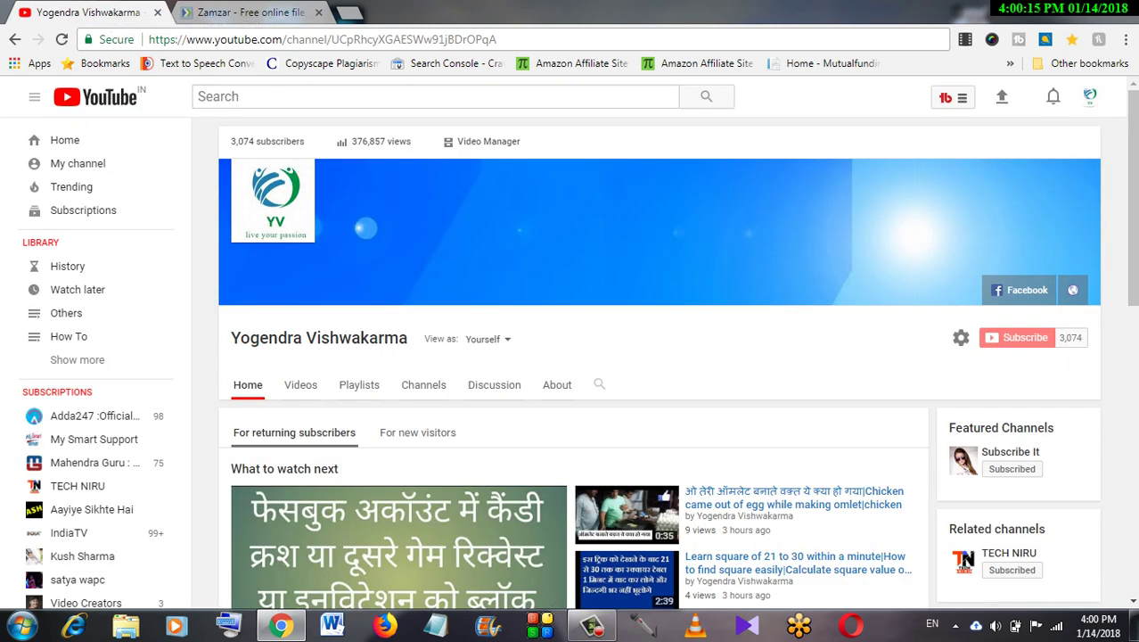